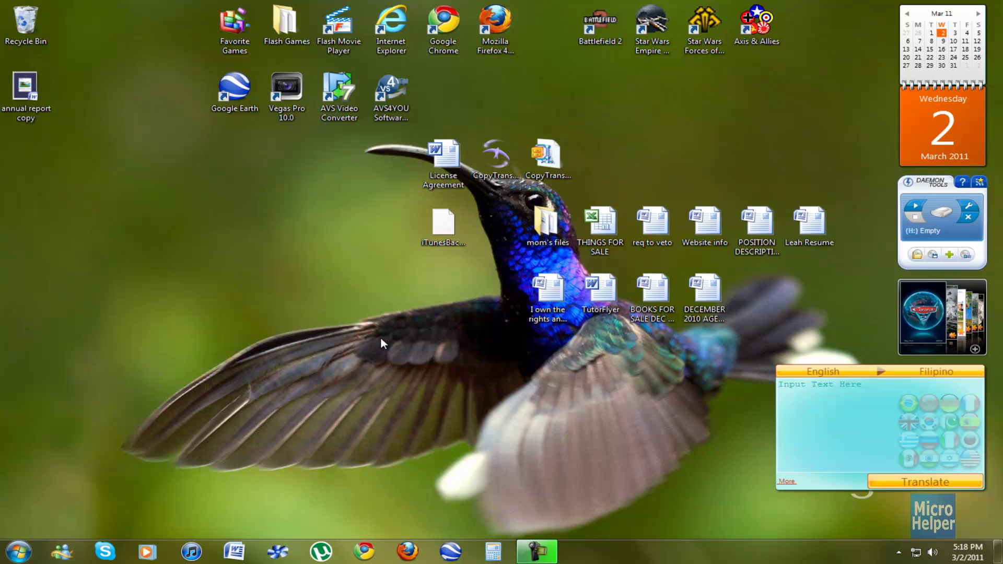
right_click(219, 292)
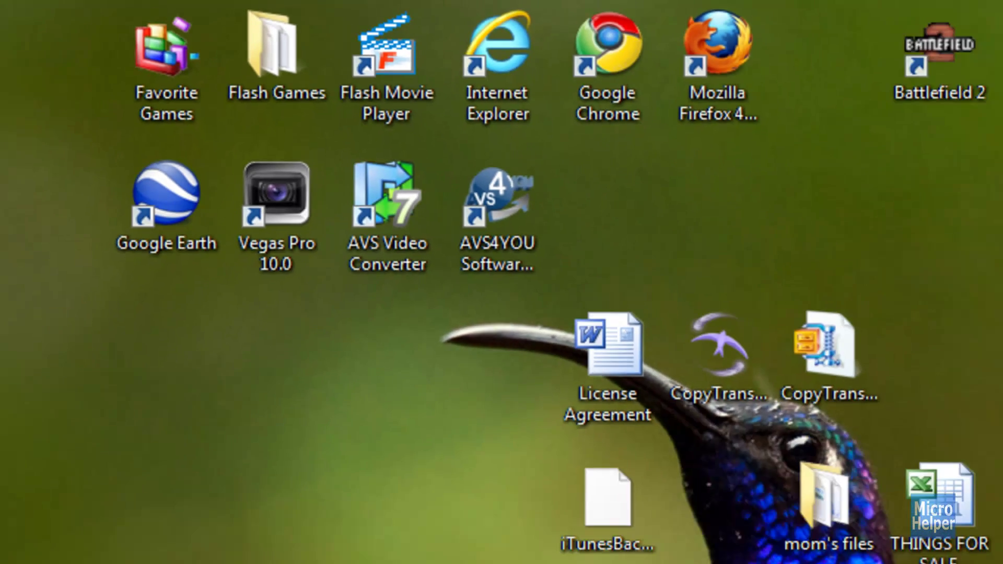
Check the desktop's View menu and leave 'Show desktop icons' enabled so icons stay visible
right_click(175, 322)
mouse_move(208, 361)
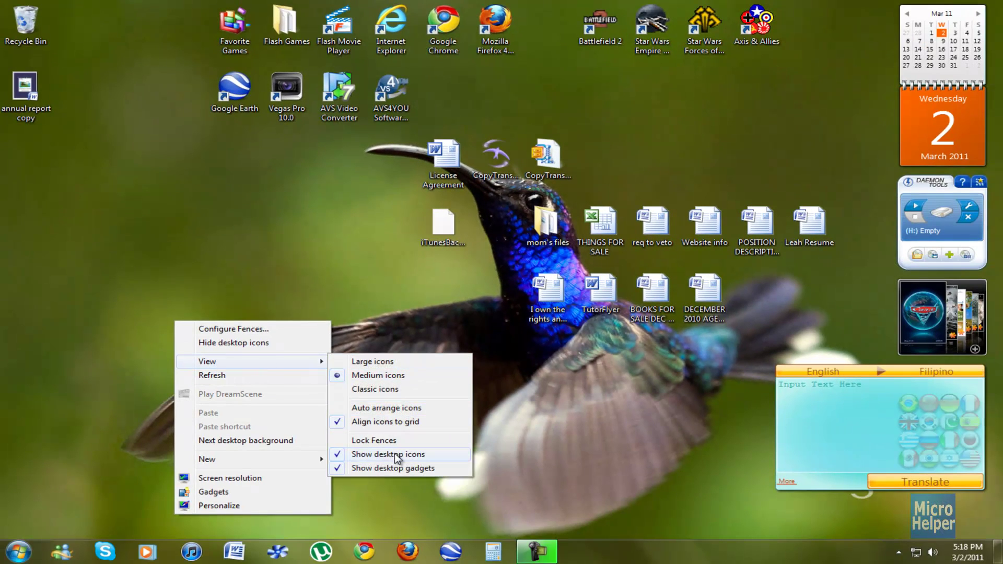
click(345, 310)
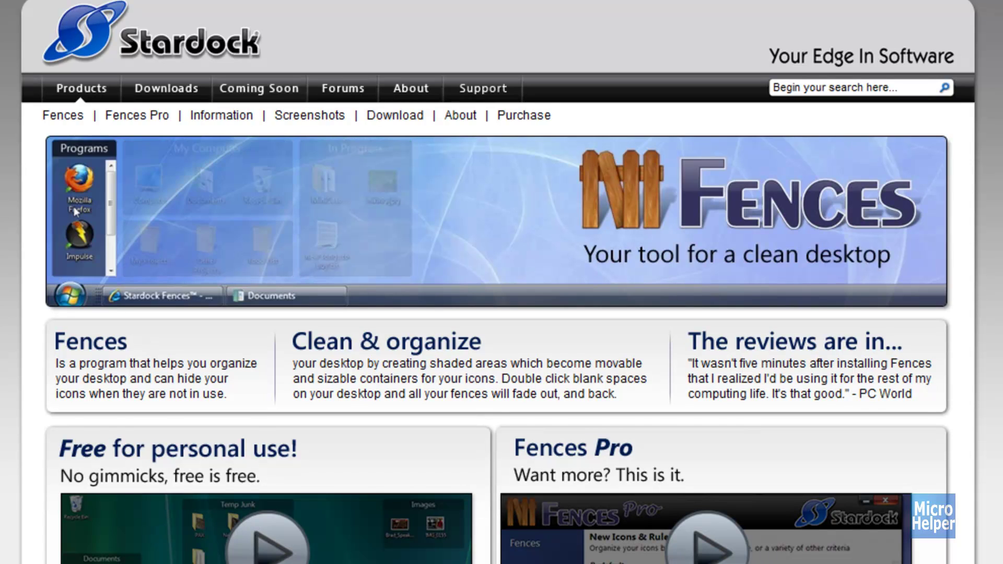
scroll(501, 314, down, 3)
scroll(502, 314, down, 2)
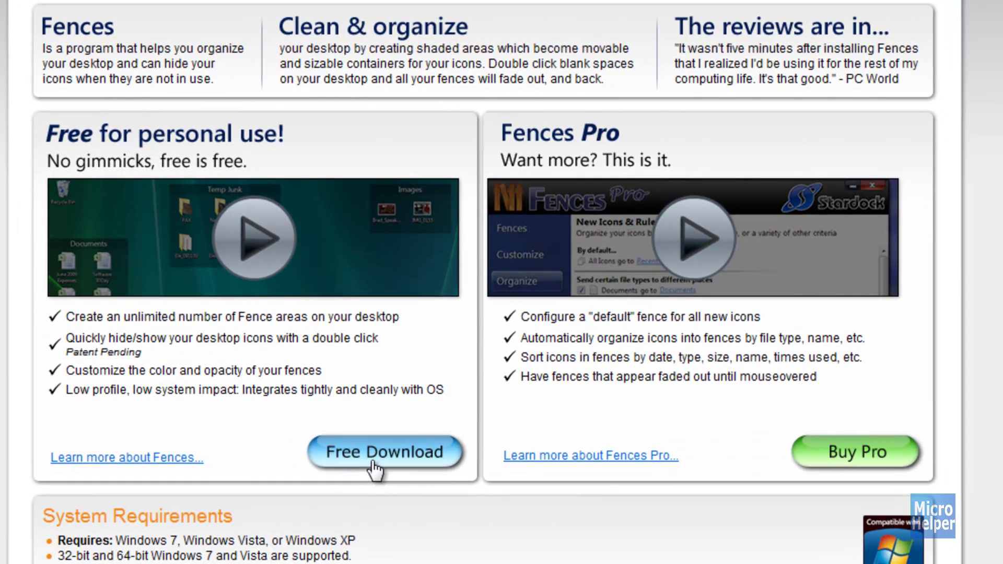
scroll(502, 314, down, 3)
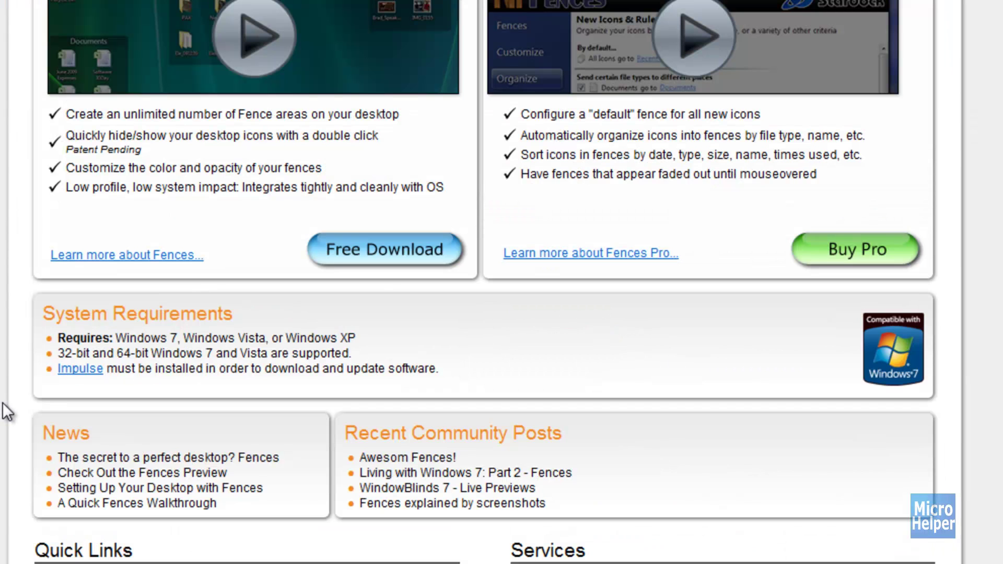
scroll(2, 402, up, 5)
scroll(2, 401, up, 3)
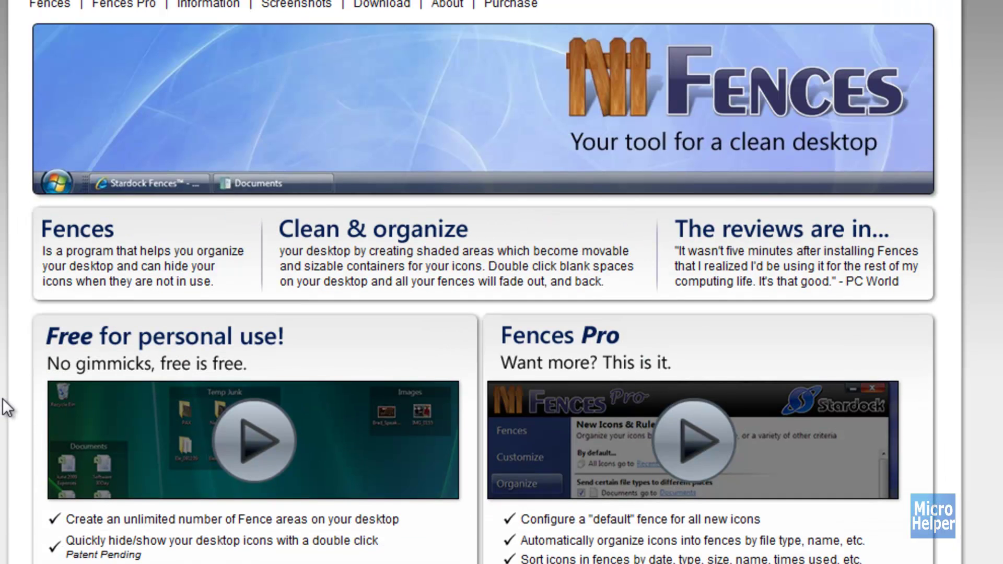